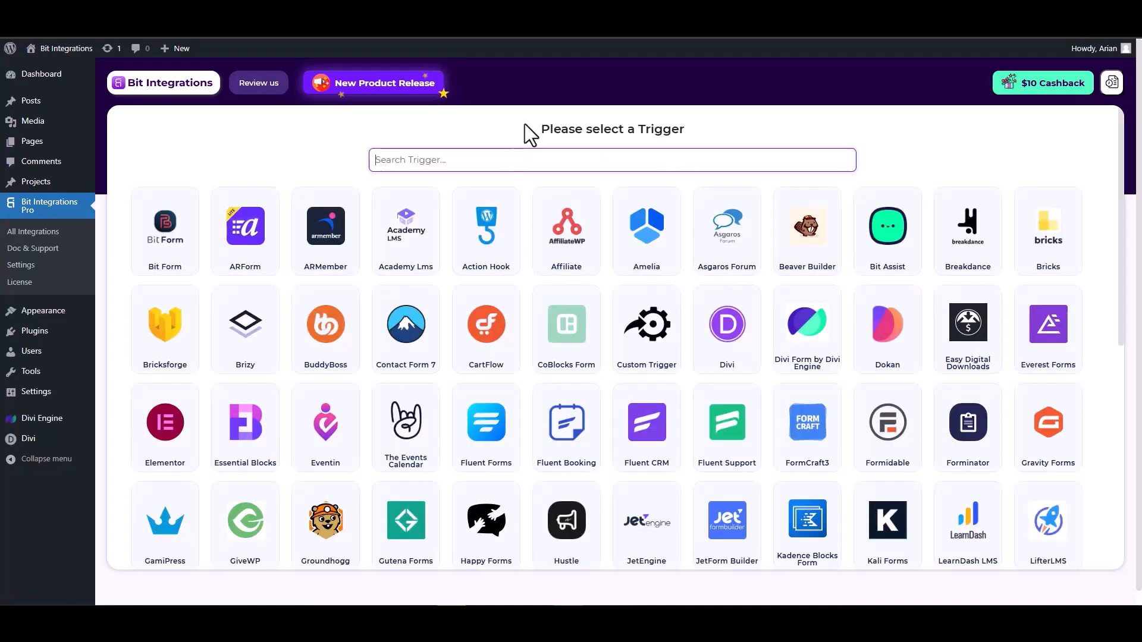
- Pick Divi Form by Divi Engine as the trigger after searching 'divi', and fetch a test submission
type("divi")
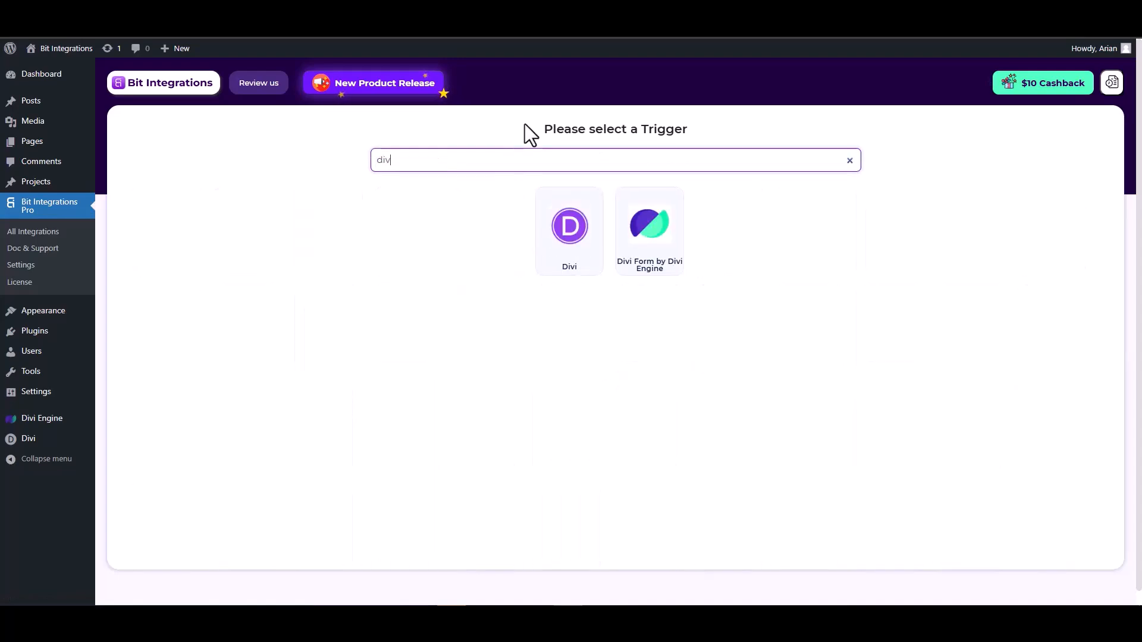
left_click(653, 250)
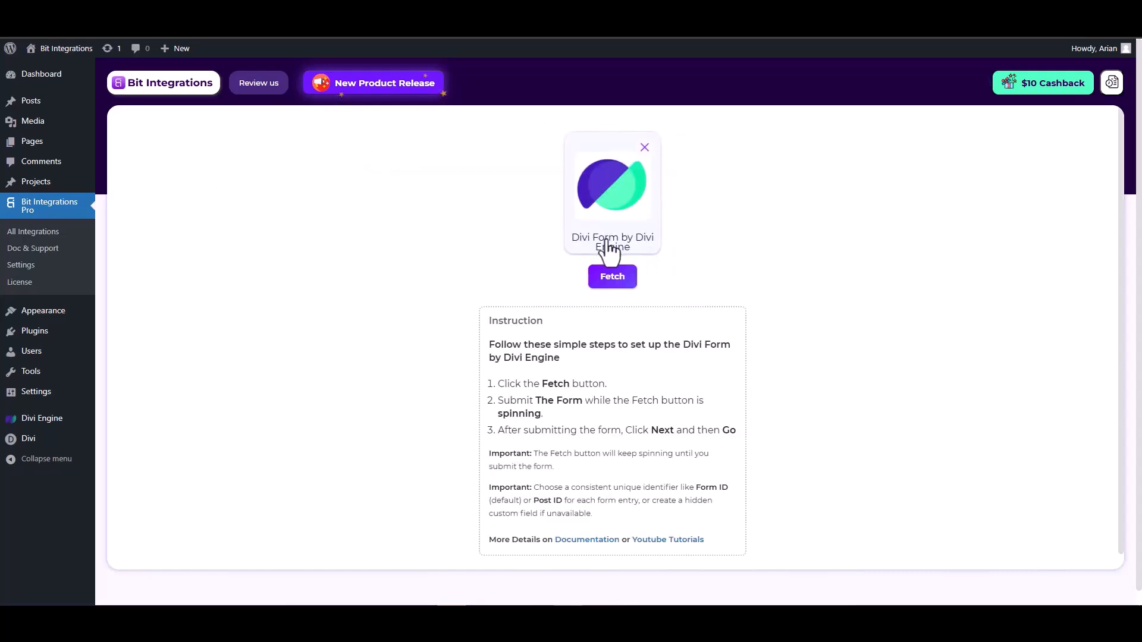
left_click(613, 282)
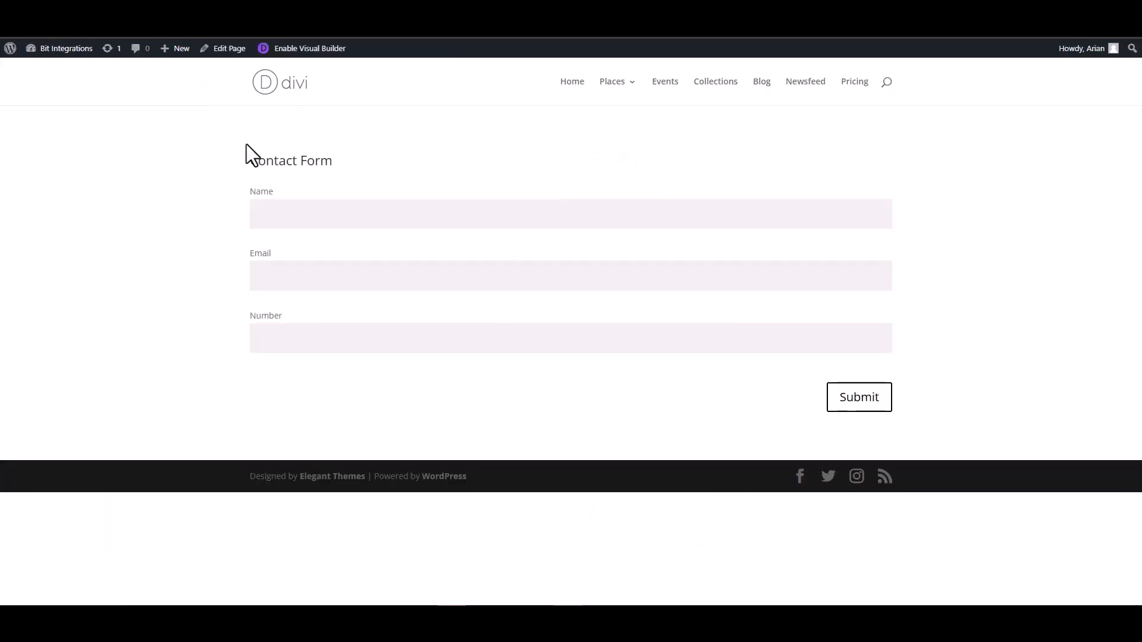
- Submit the Divi Contact Form with a sample name, a test e-mail address and a sample number
left_click(321, 216)
left_click(859, 283)
type("test@gmail.com")
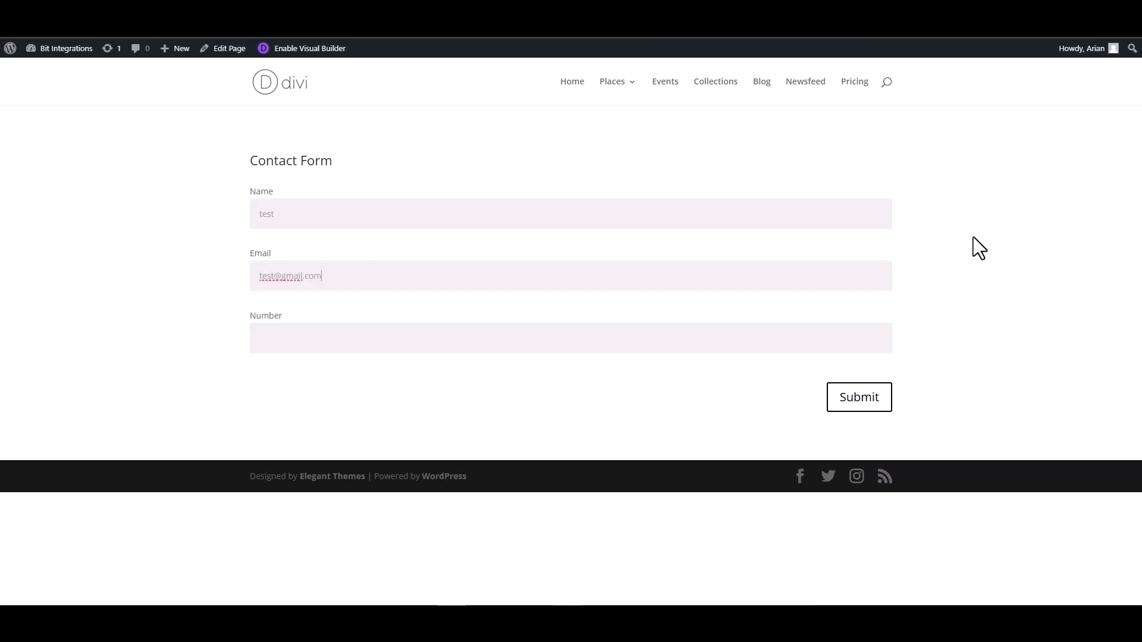
left_click(832, 335)
type("12345")
left_click(856, 405)
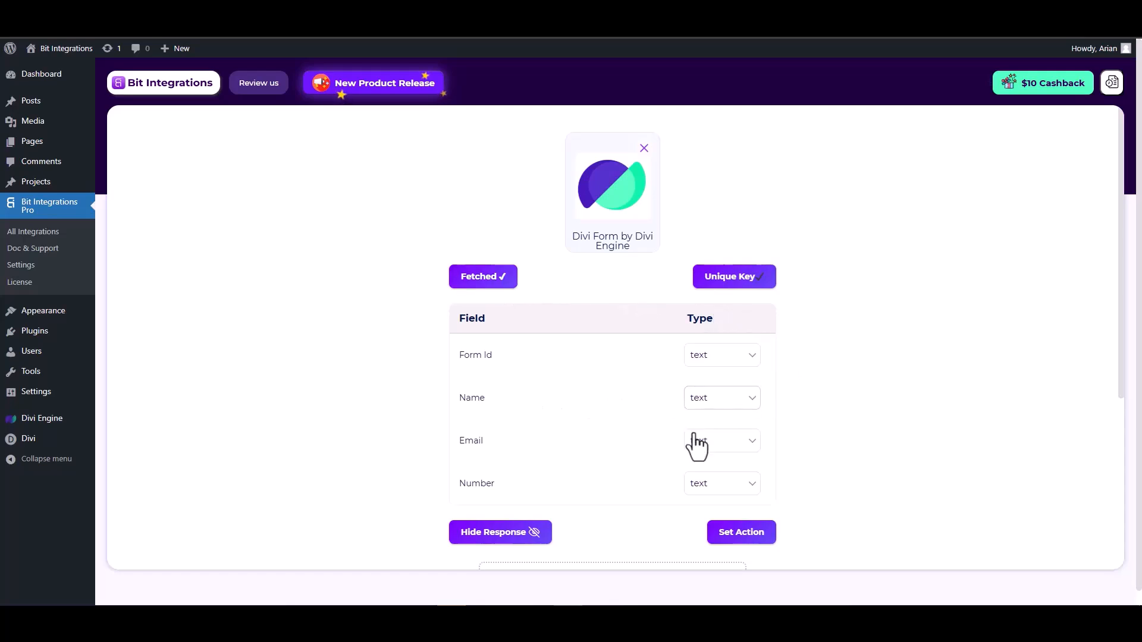
- Set the Email field's type to email and the Number field's type to number, then proceed
scroll(702, 437, "down", 1)
left_click(720, 387)
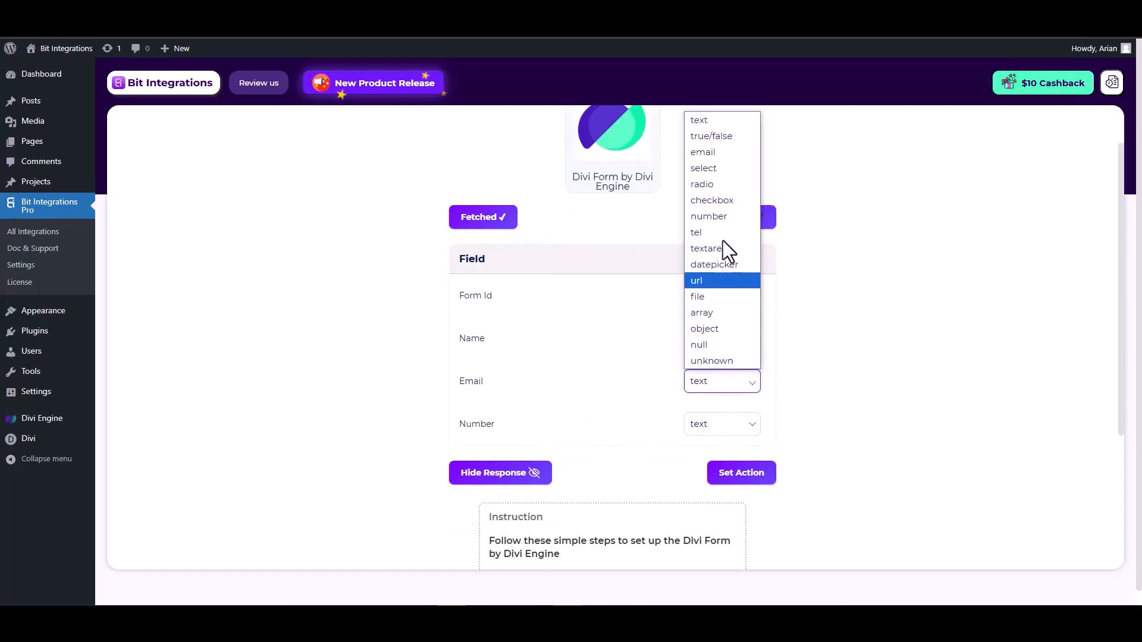
left_click(707, 153)
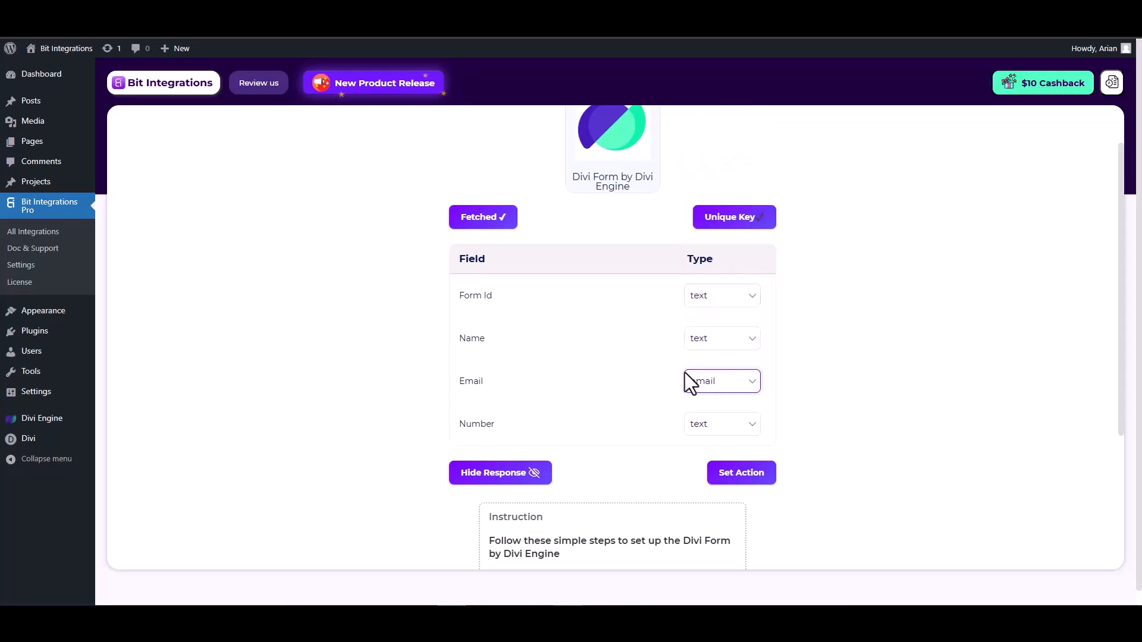
left_click(712, 426)
left_click(714, 259)
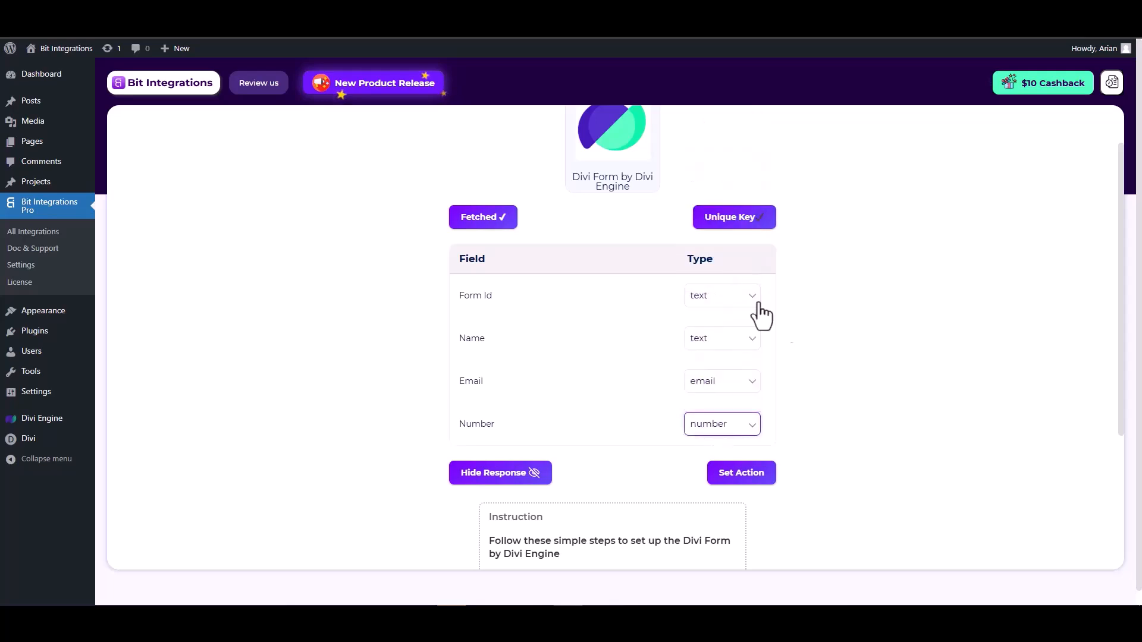
left_click(743, 474)
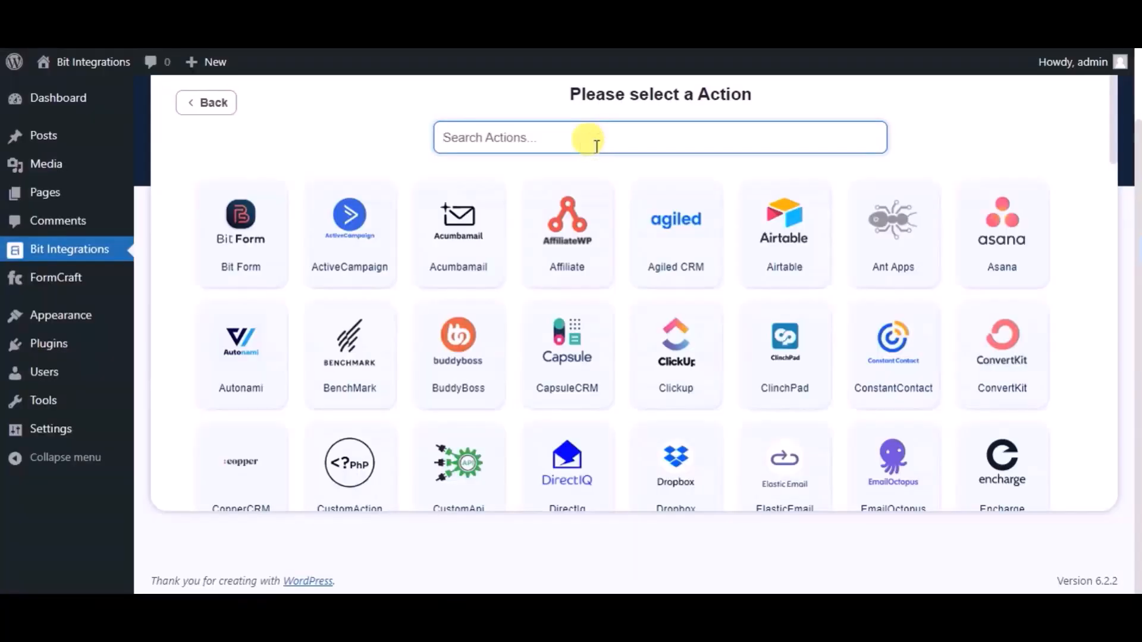
- Choose Agiled CRM, rename the integration 'Bit integrations' and paste the account URL into Brand
type("agi")
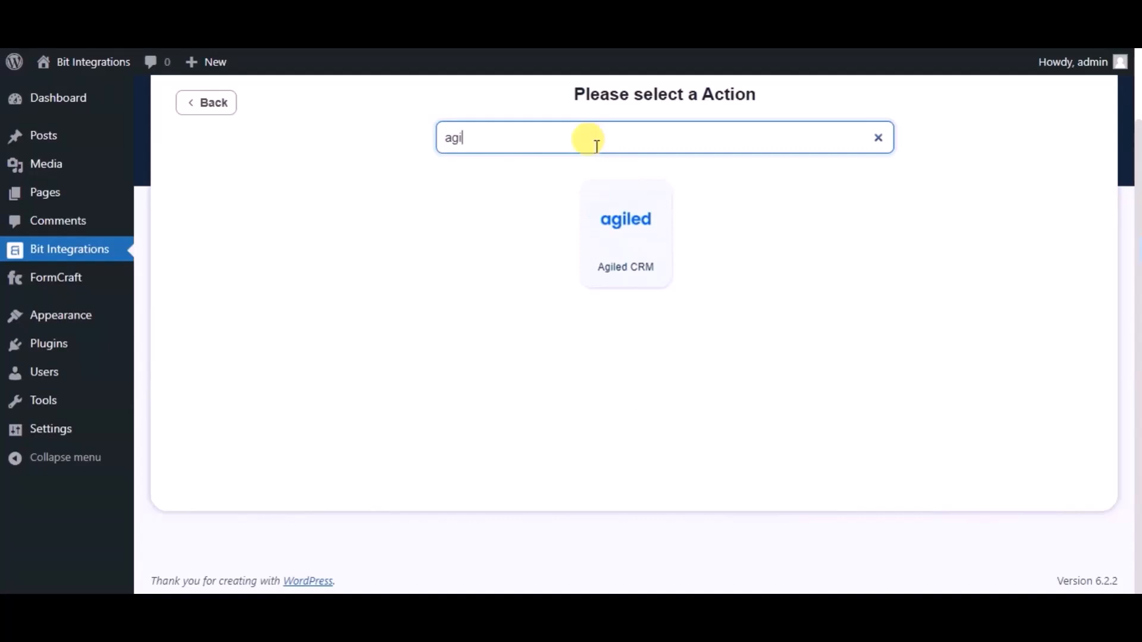
left_click(596, 198)
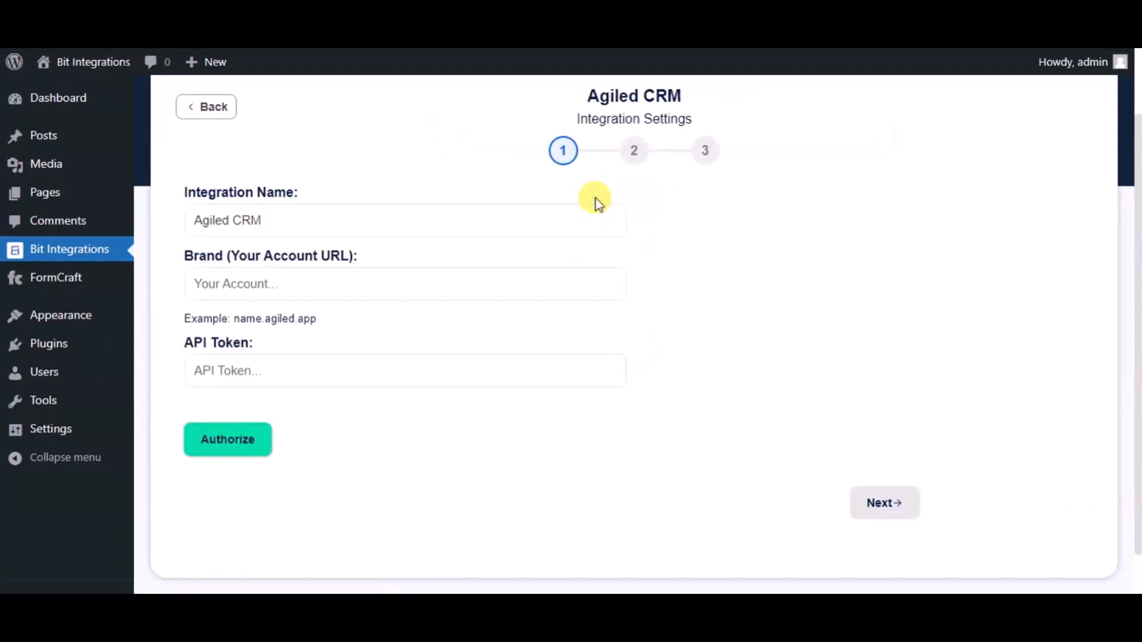
left_click(440, 220)
triple_click(437, 221)
type("Bit i")
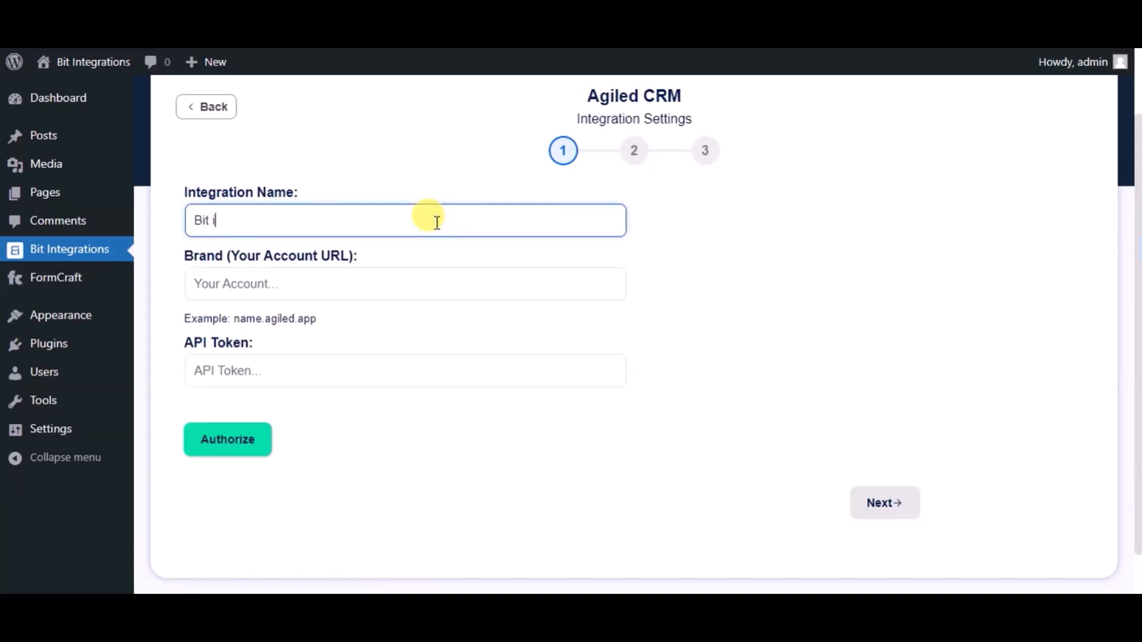
type("ntegrations")
left_click(363, 289)
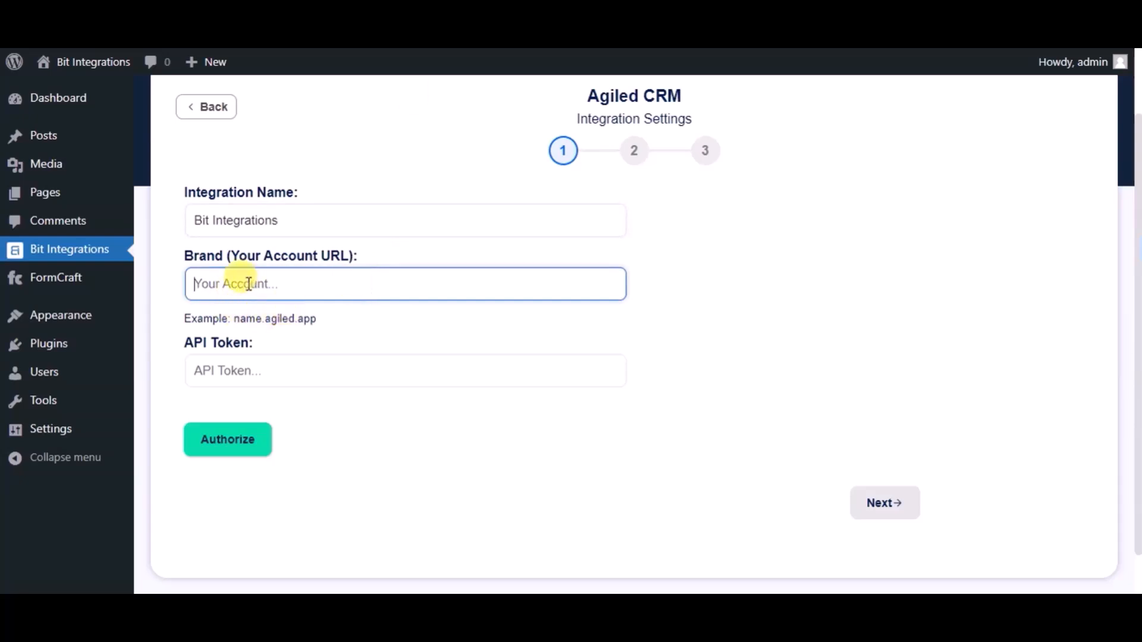
key("ctrl+v")
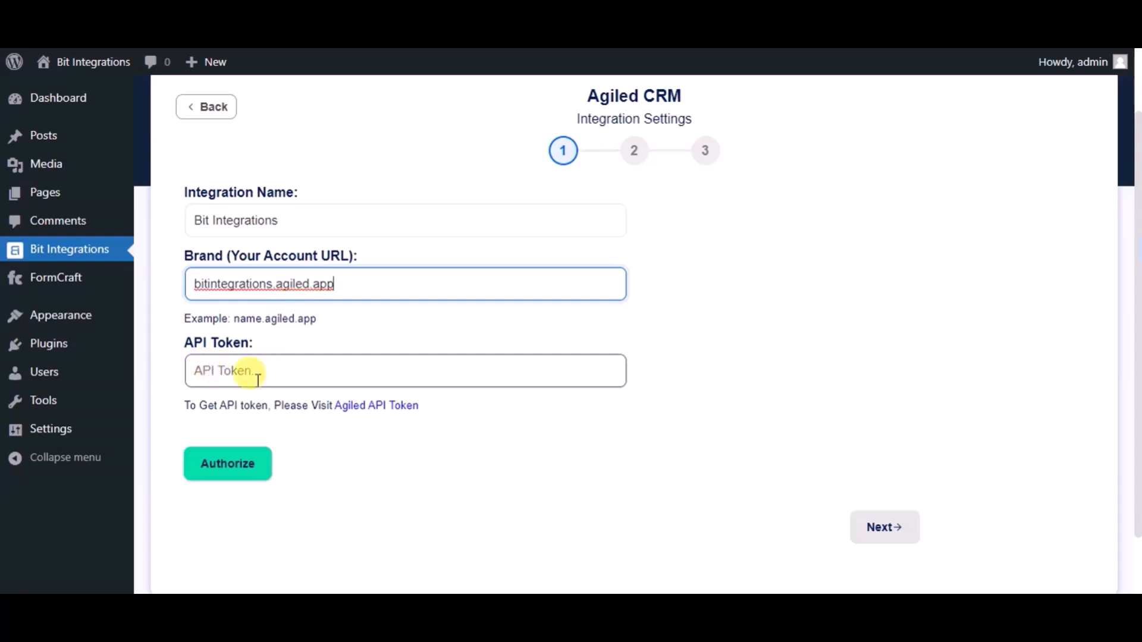
- Copy the API token from Agiled, paste it into Bit Integrations and authorize the connection
left_click(359, 410)
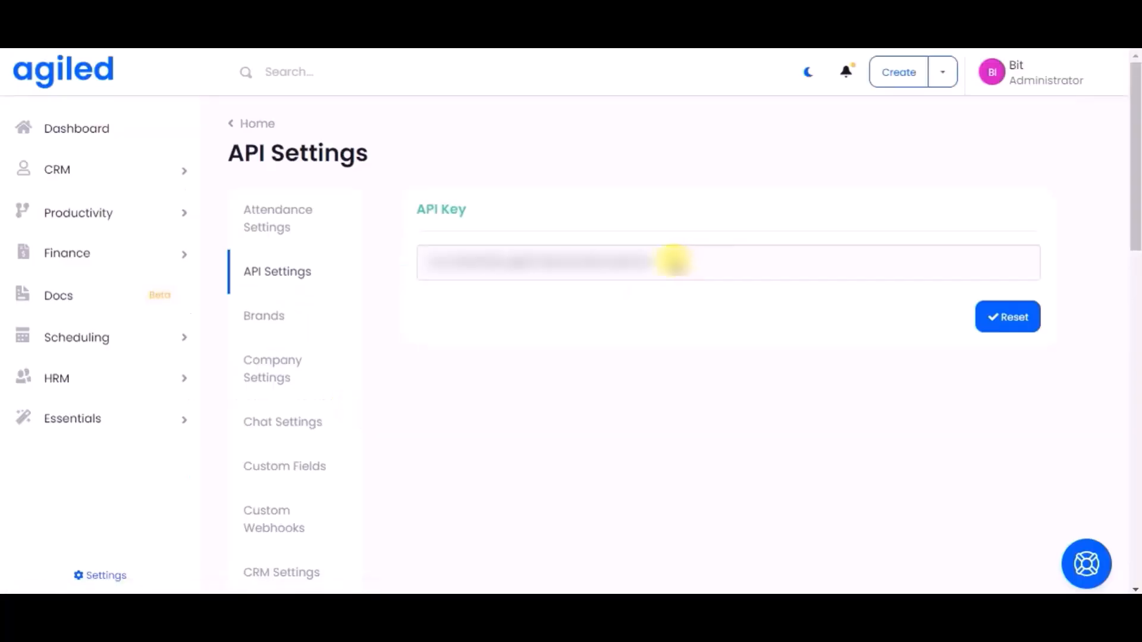
double_click(643, 260)
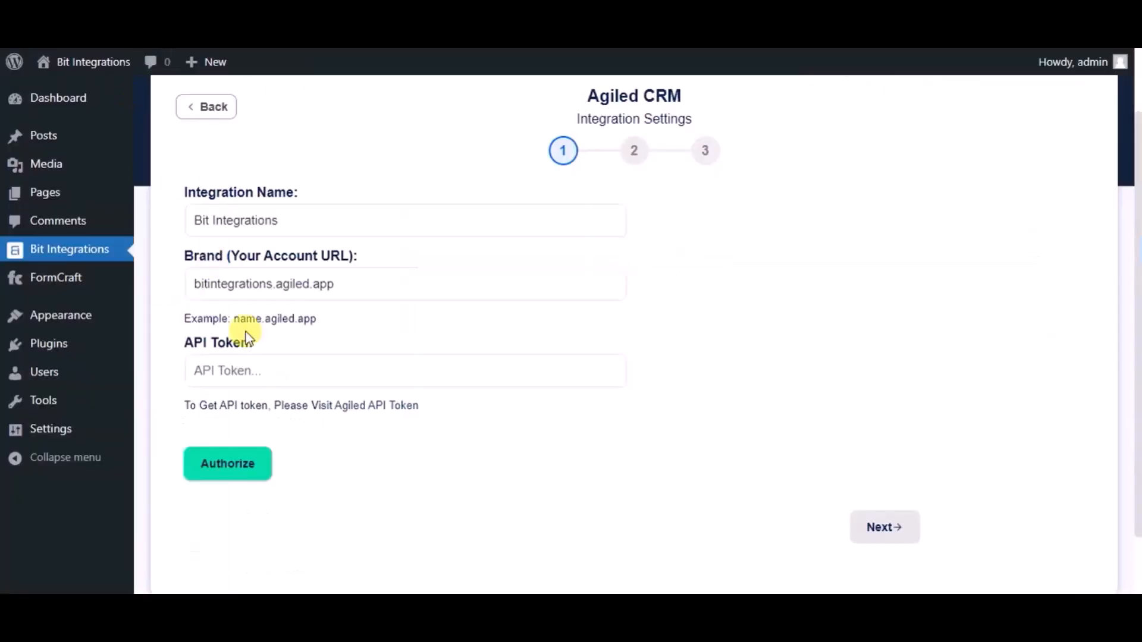
left_click(267, 370)
key("ctrl+v")
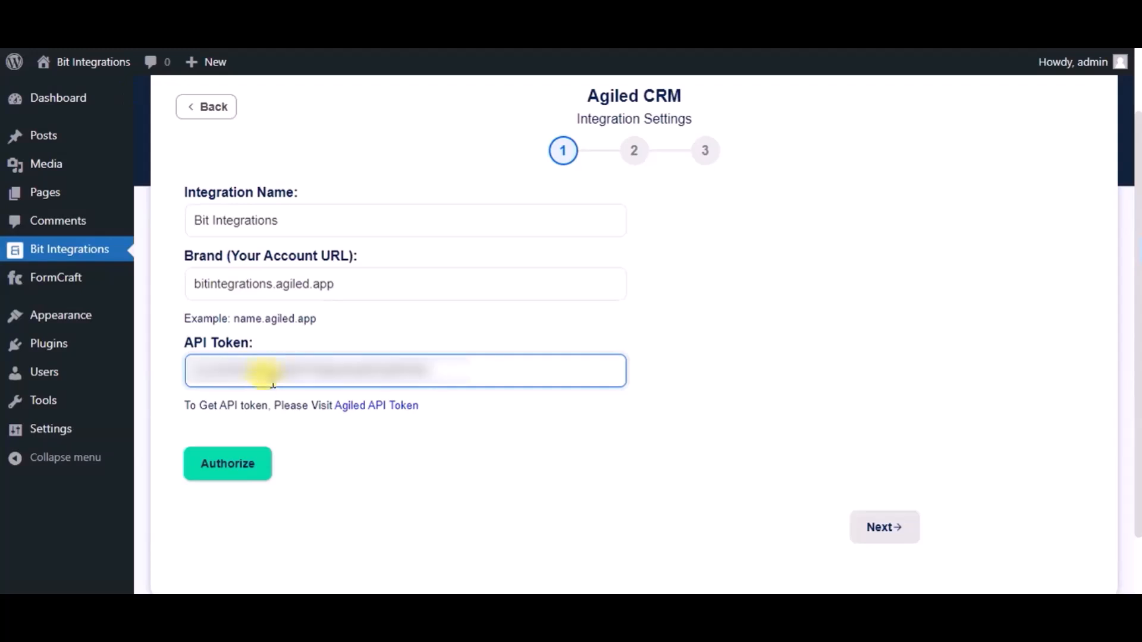
left_click(236, 463)
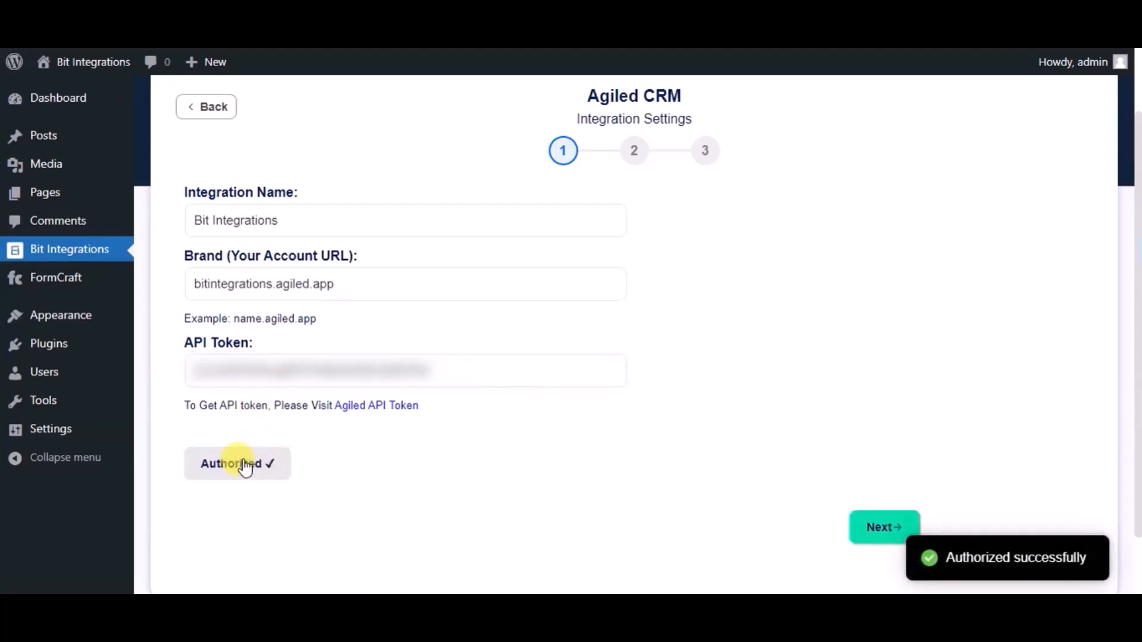
left_click(863, 538)
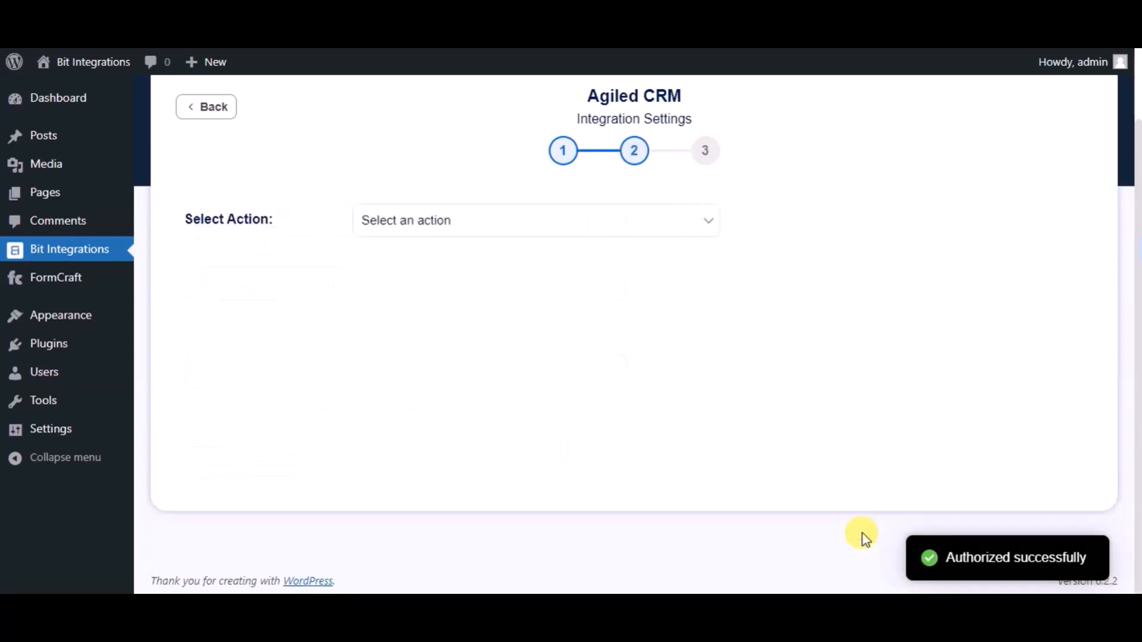
- Set the Agiled action to Create Contact with the Lead role
left_click(545, 225)
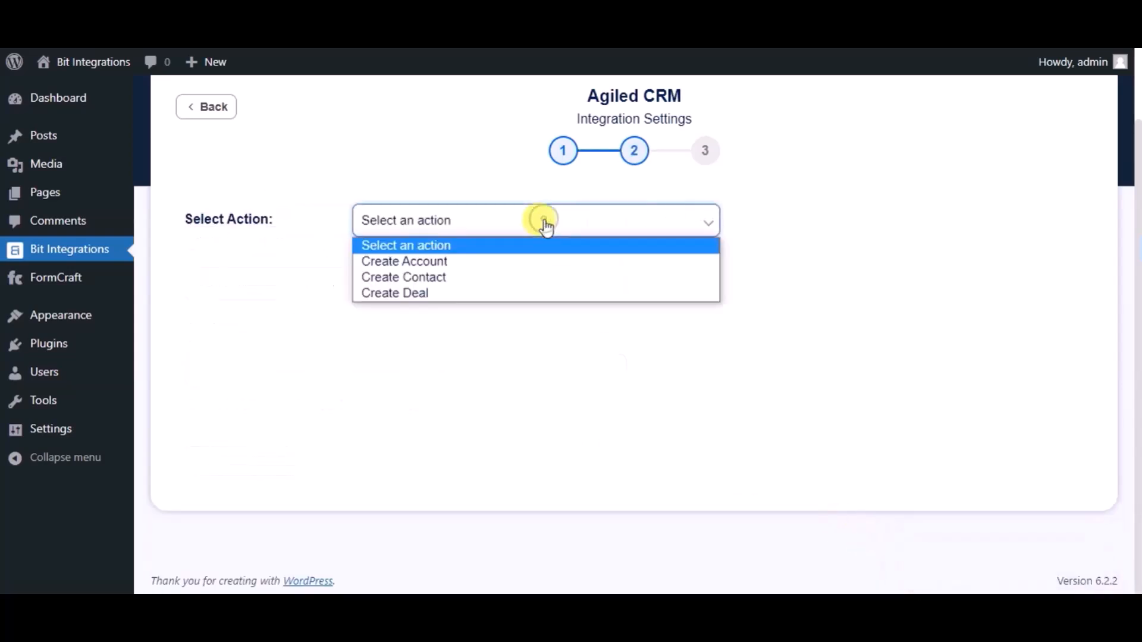
left_click(447, 277)
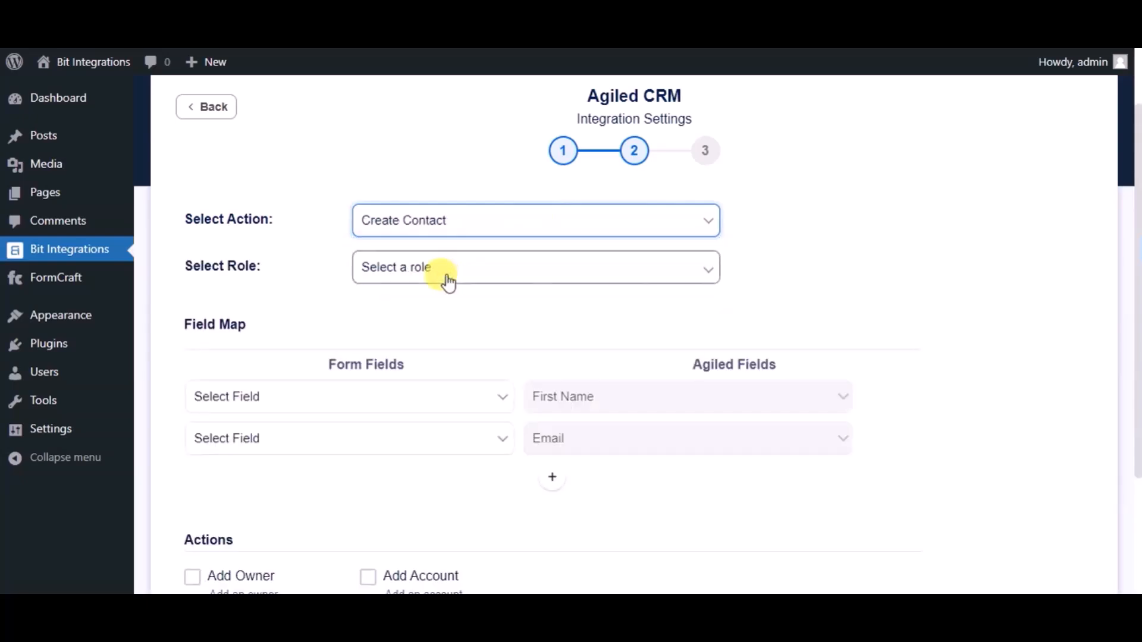
left_click(394, 275)
left_click(389, 309)
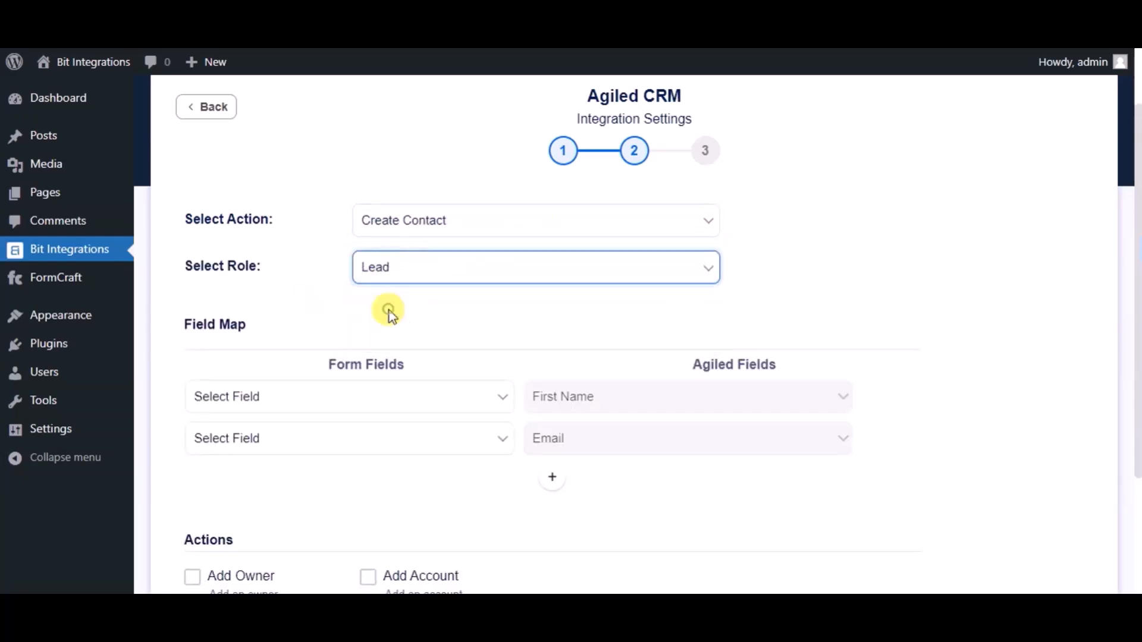
- Map Name to First Name, Email to Email and Phone to Phone, then continue
left_click(397, 393)
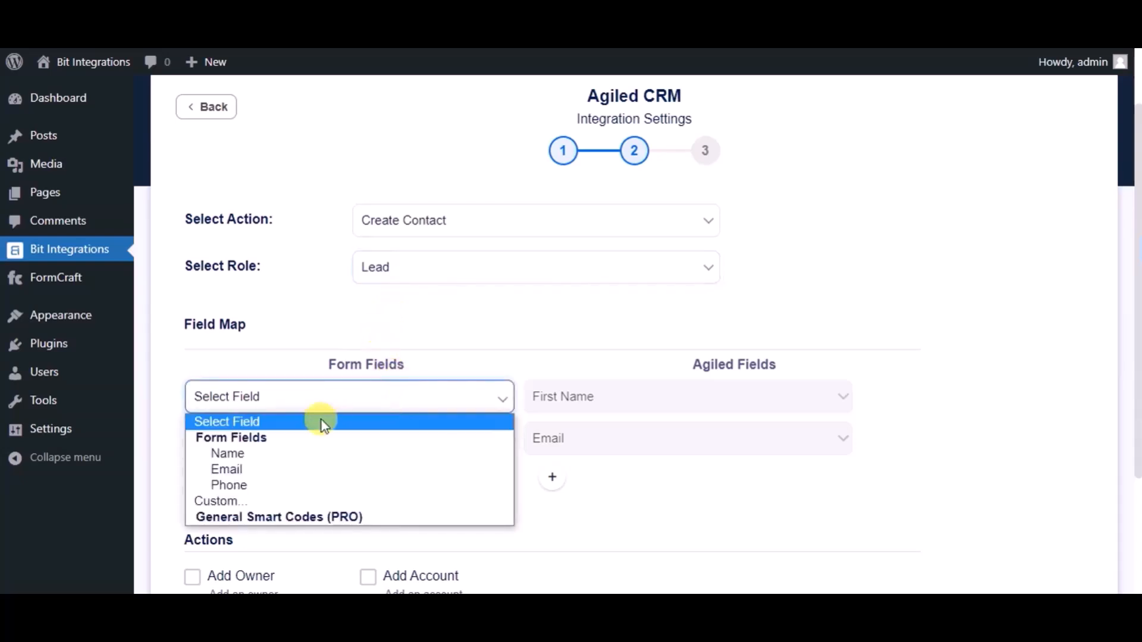
left_click(260, 453)
left_click(312, 440)
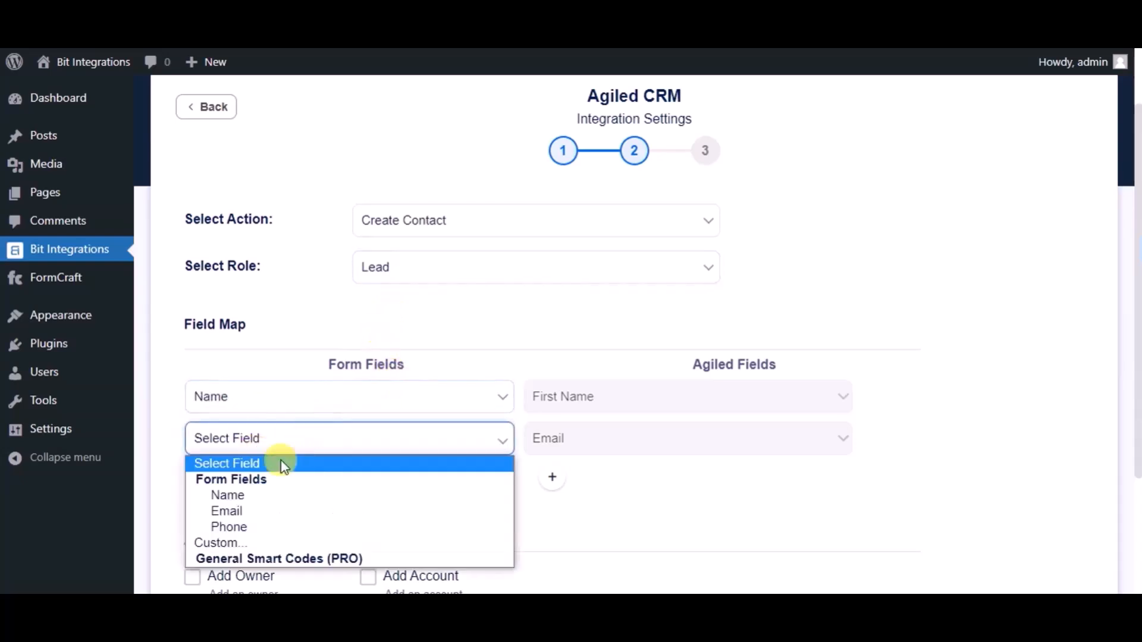
left_click(235, 510)
left_click(552, 477)
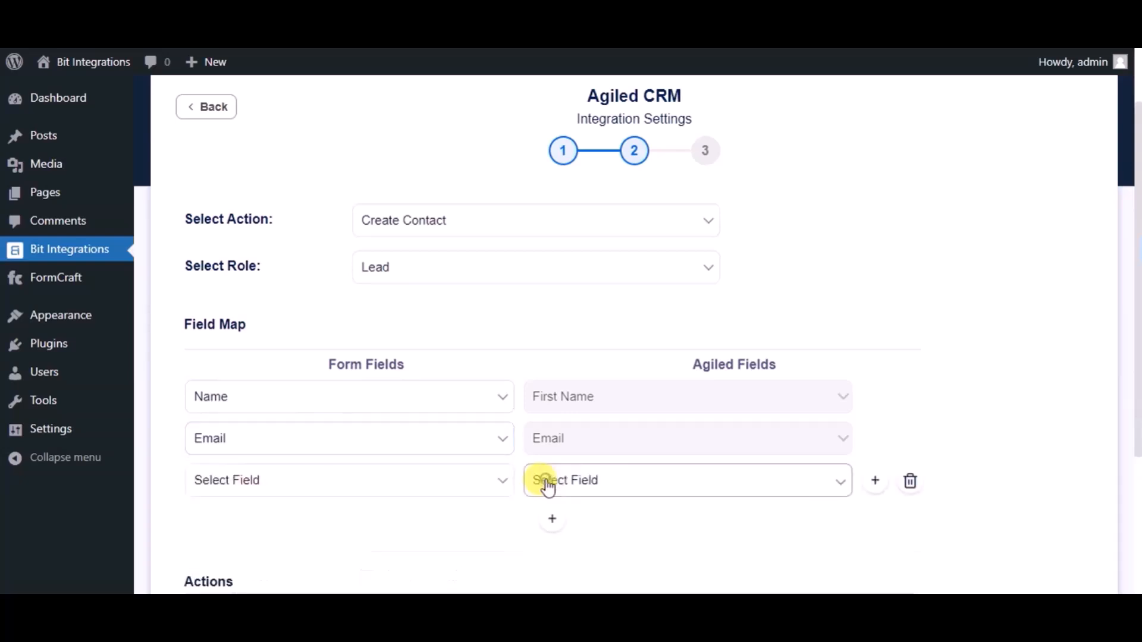
left_click(566, 475)
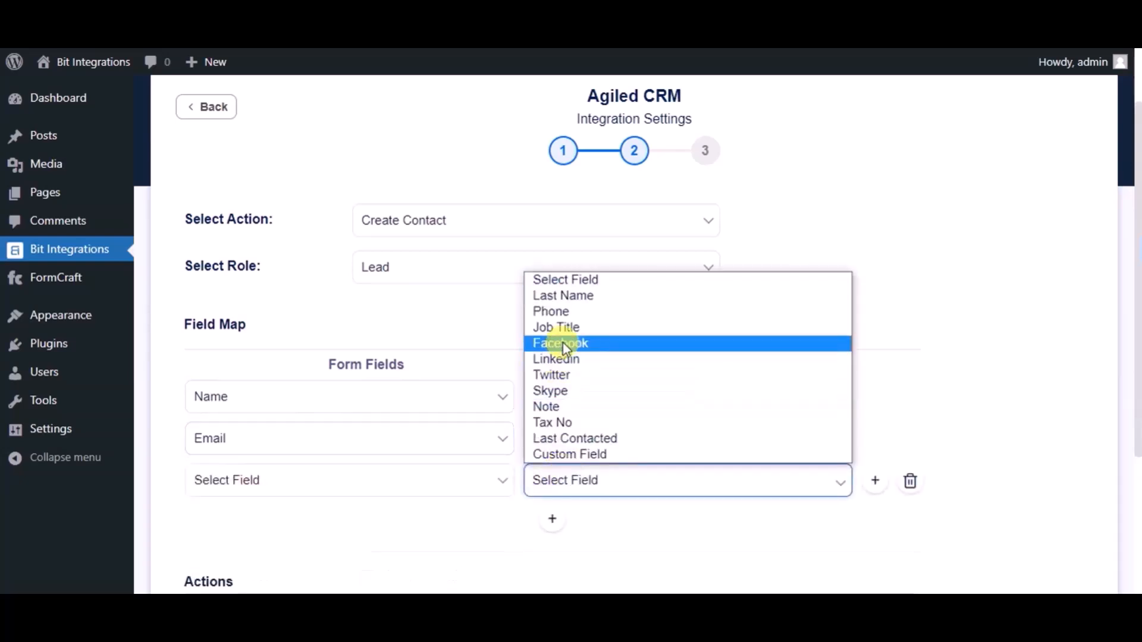
left_click(569, 310)
left_click(453, 489)
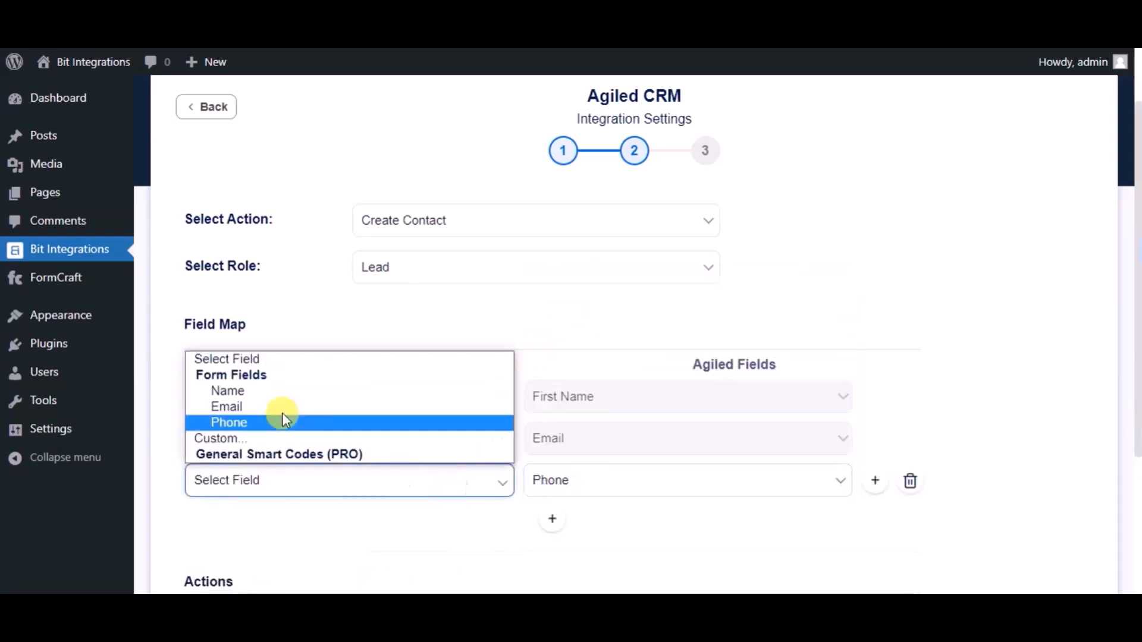
left_click(265, 422)
scroll(357, 441, "down", 3)
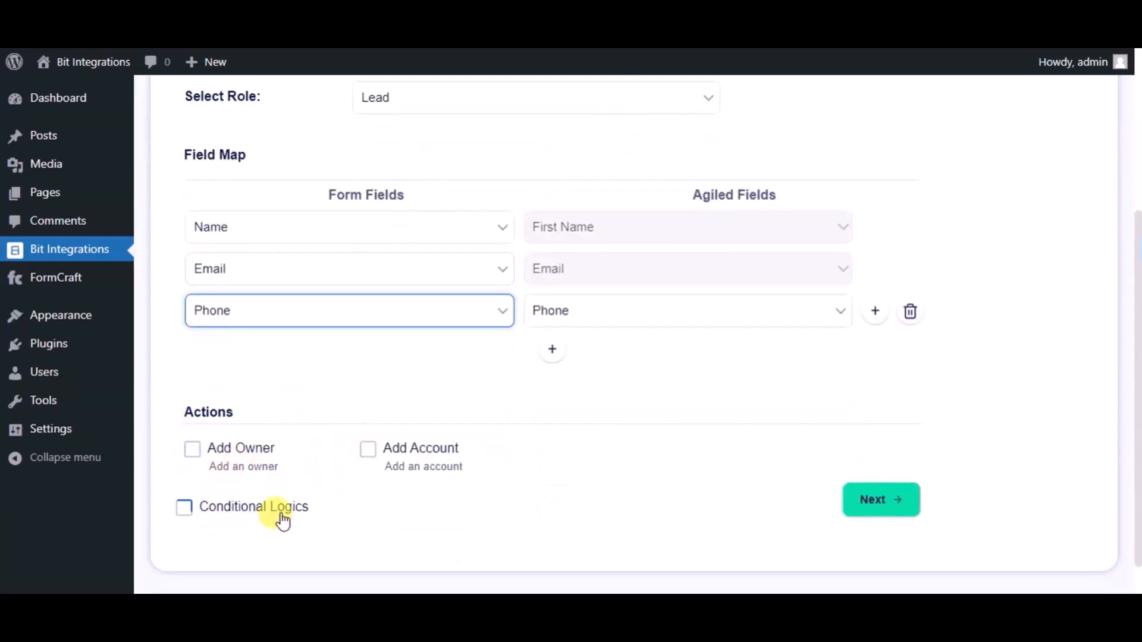
left_click(880, 507)
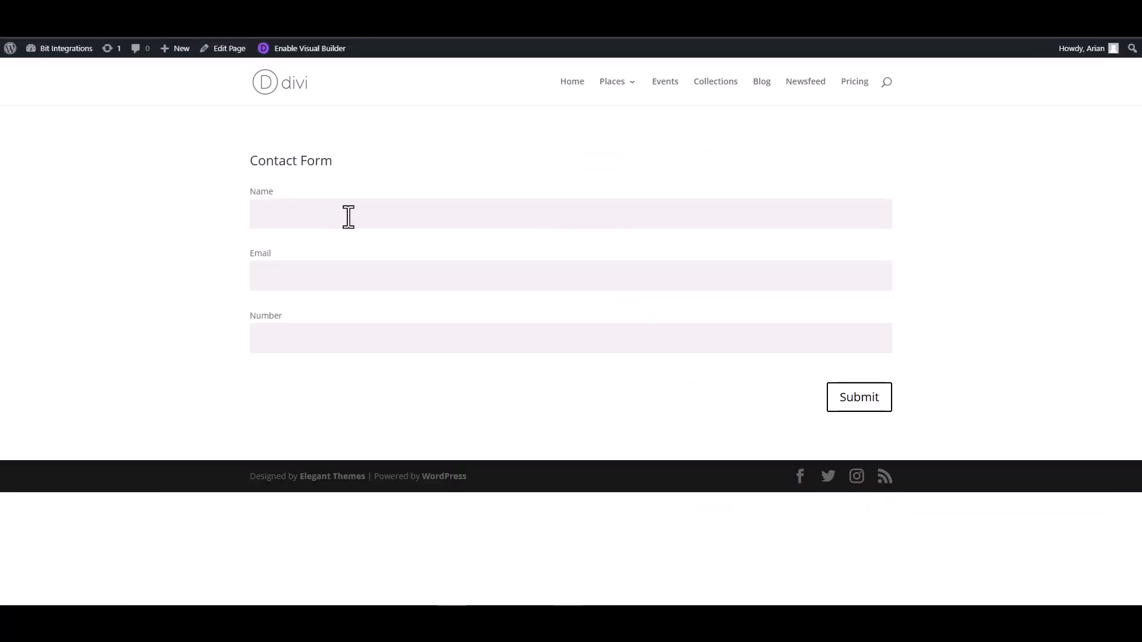
- Finish and save the Agiled CRM integration
left_click(350, 217)
- Send a new contact form entry with a support e-mail address and a number
left_click(876, 275)
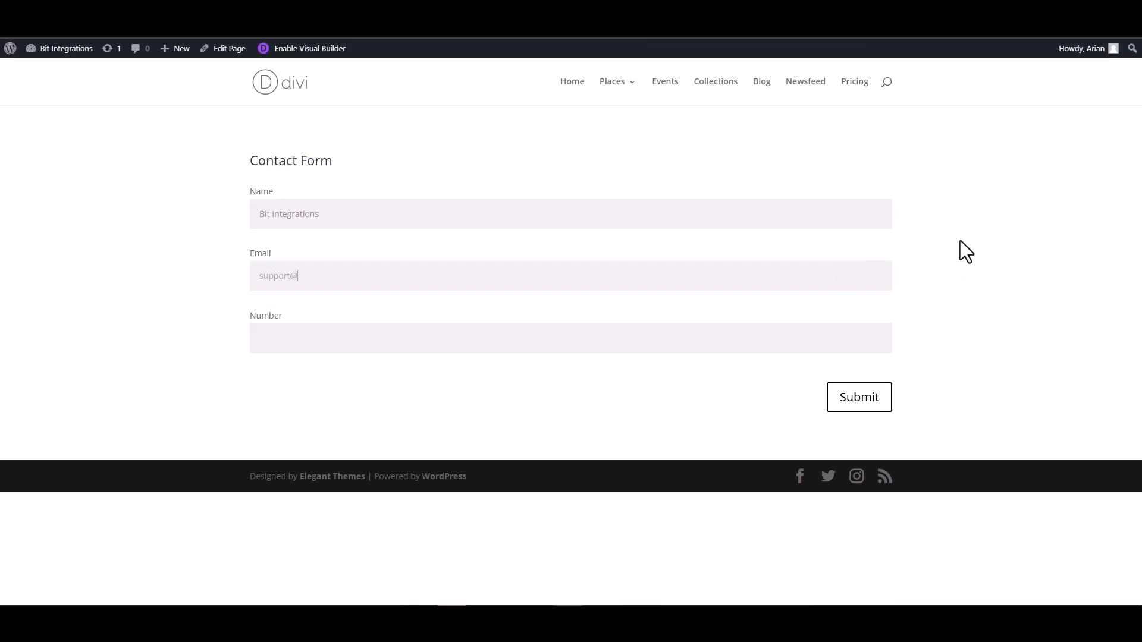
left_click(819, 339)
left_click(858, 397)
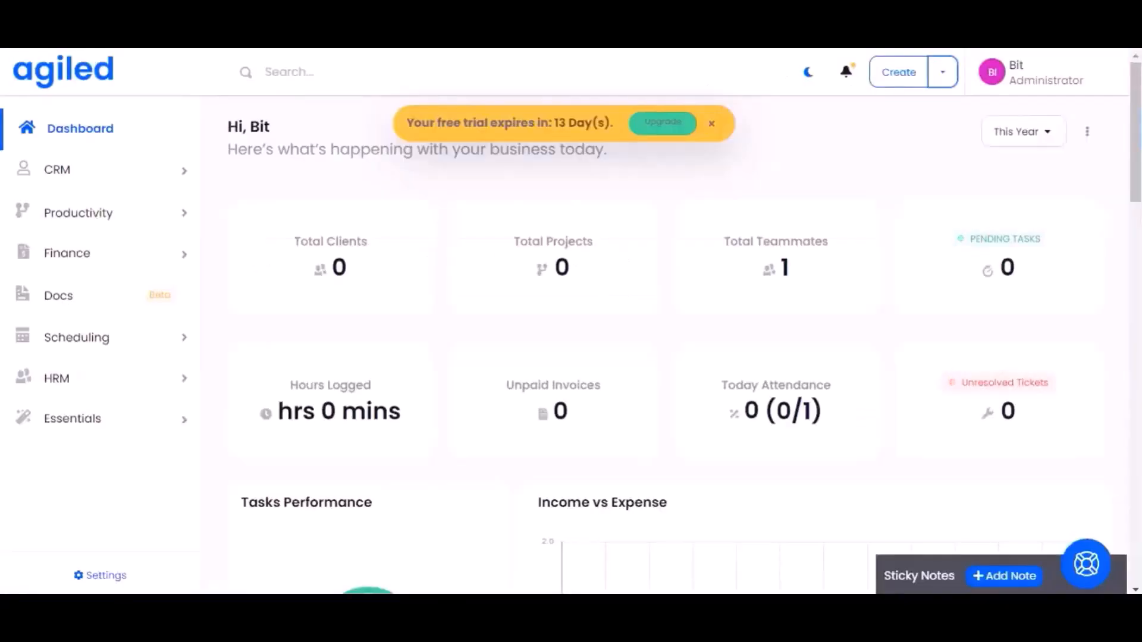
- Open Agiled's CRM Contacts list and view the new Bit Integrations Lead contact
left_click(158, 173)
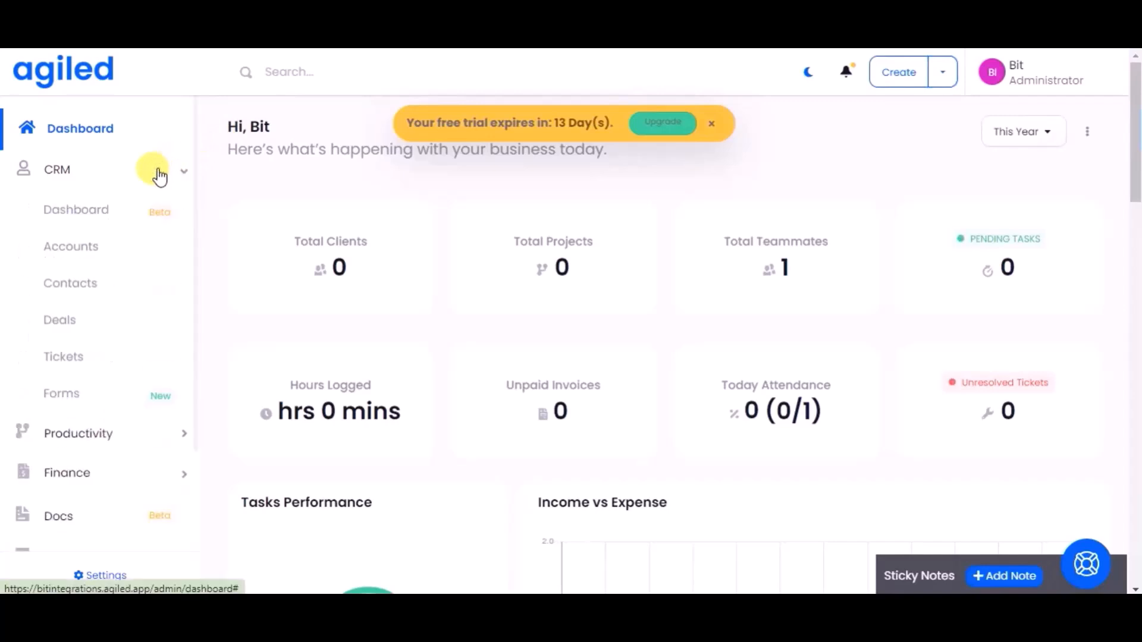
left_click(93, 289)
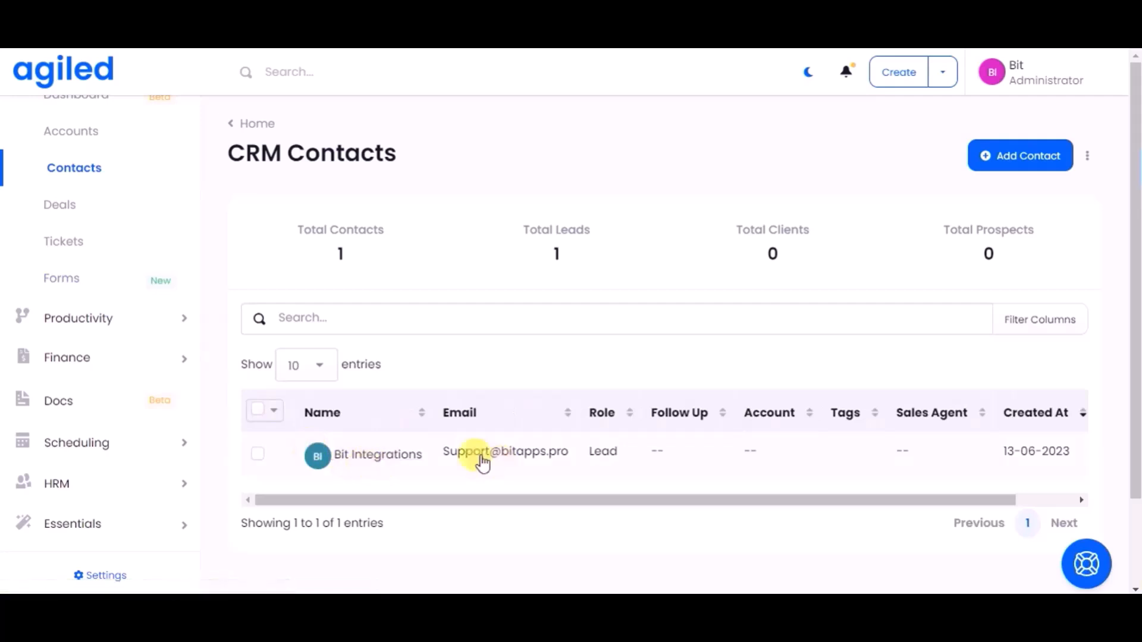
left_click(402, 457)
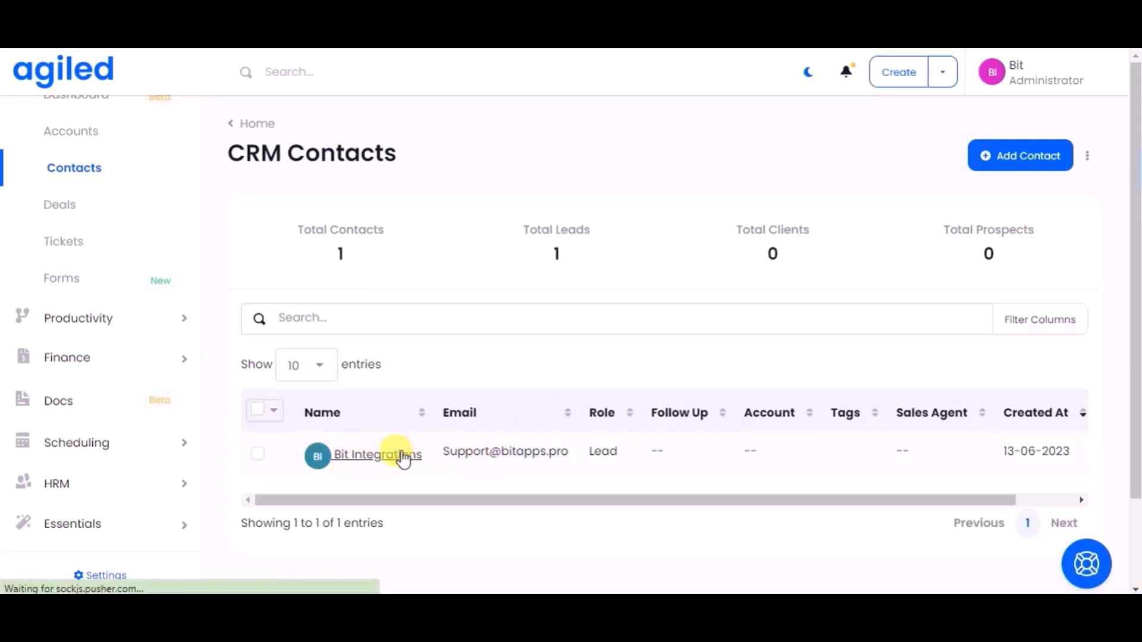